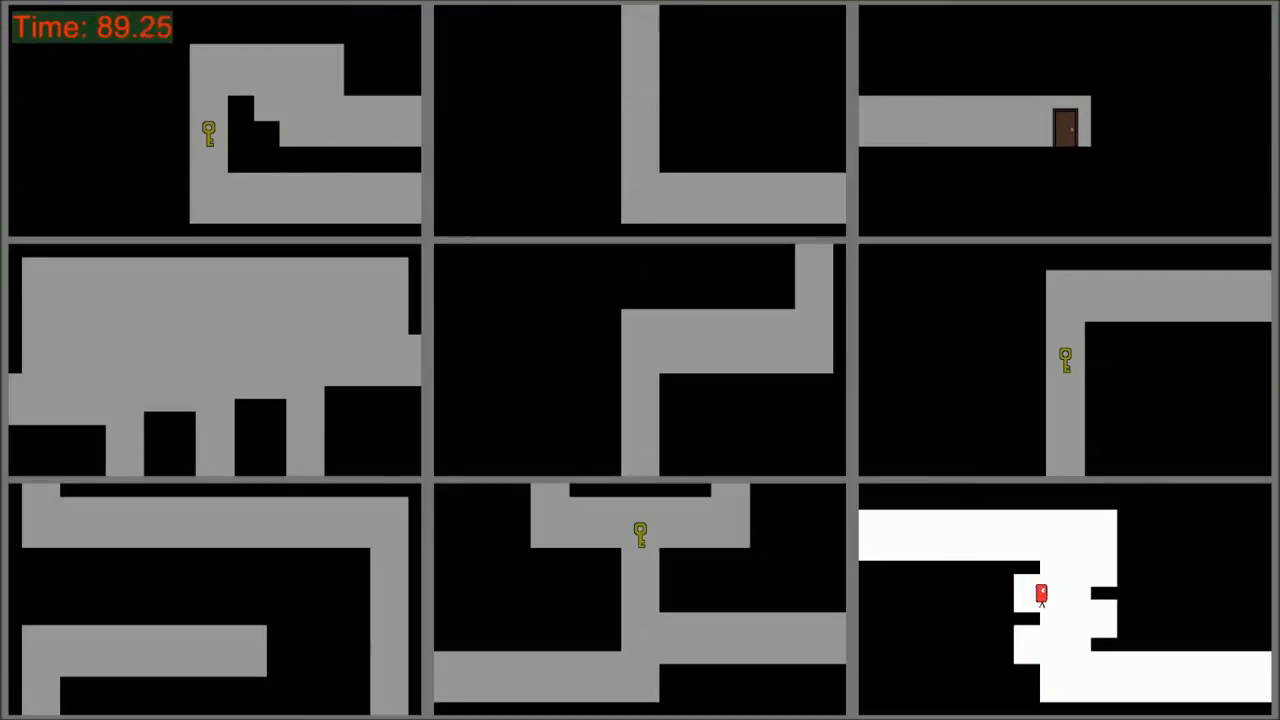
key("Left")
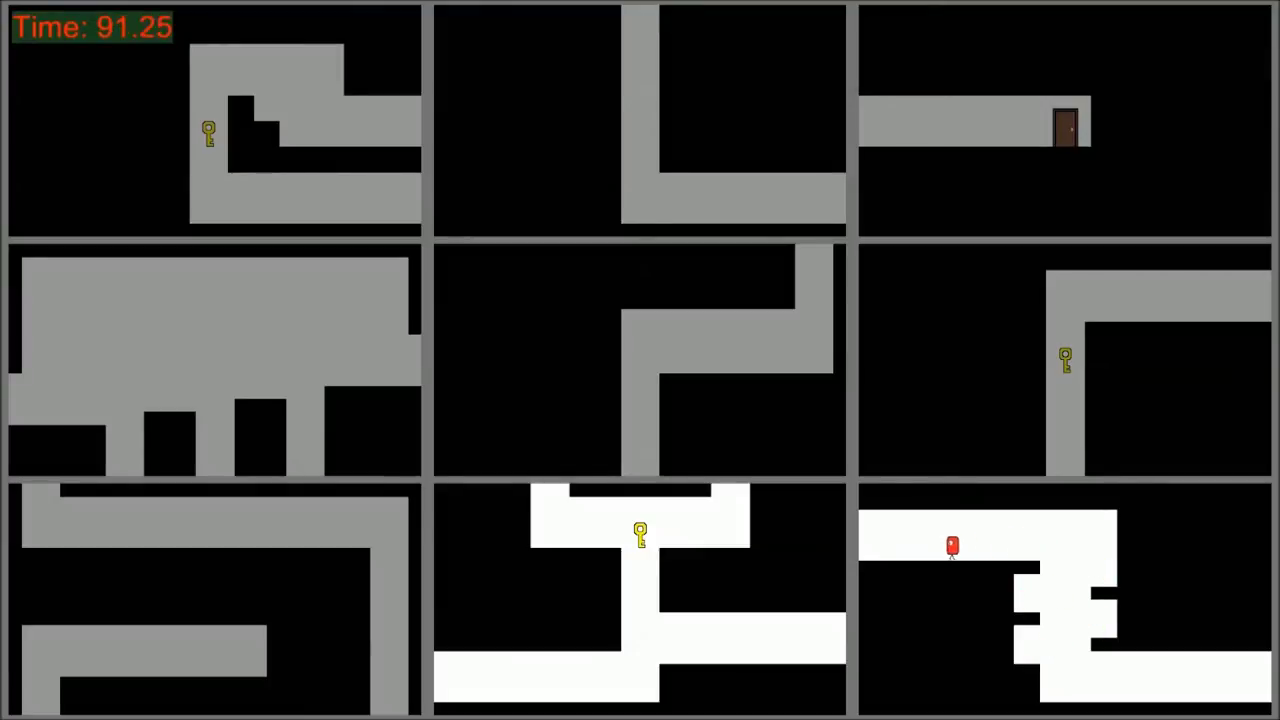
key("Left")
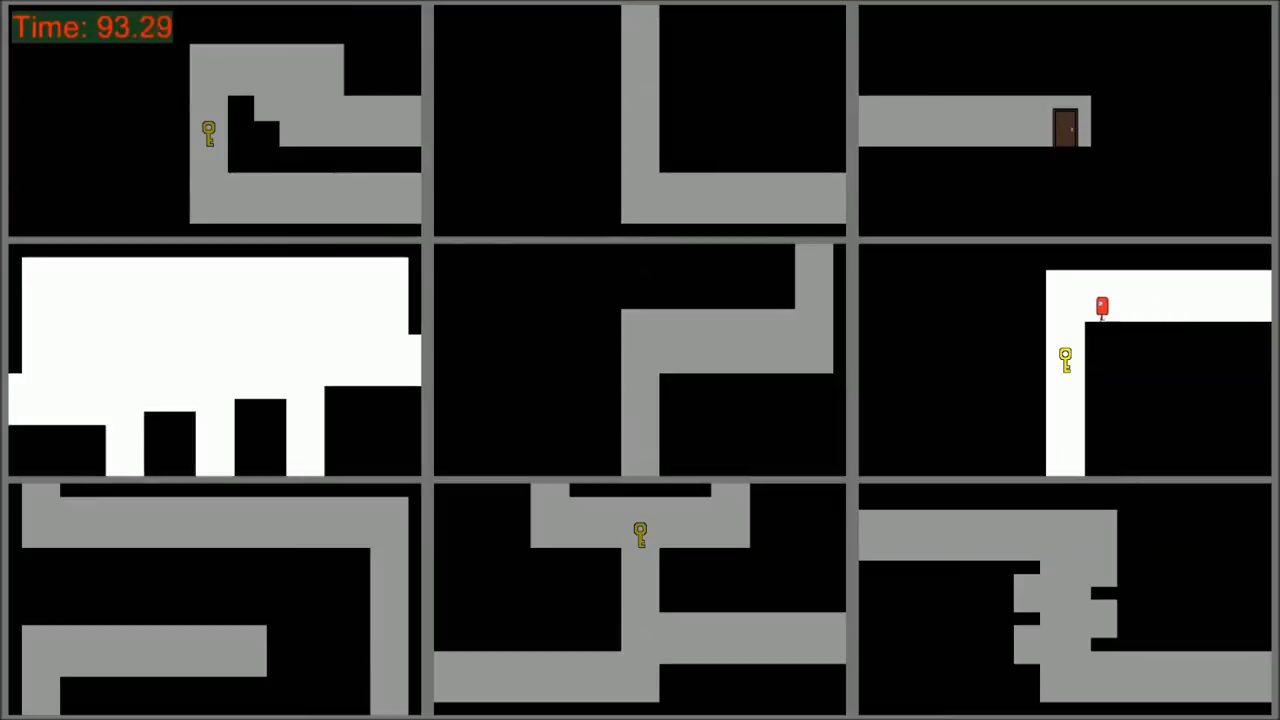
key("Down")
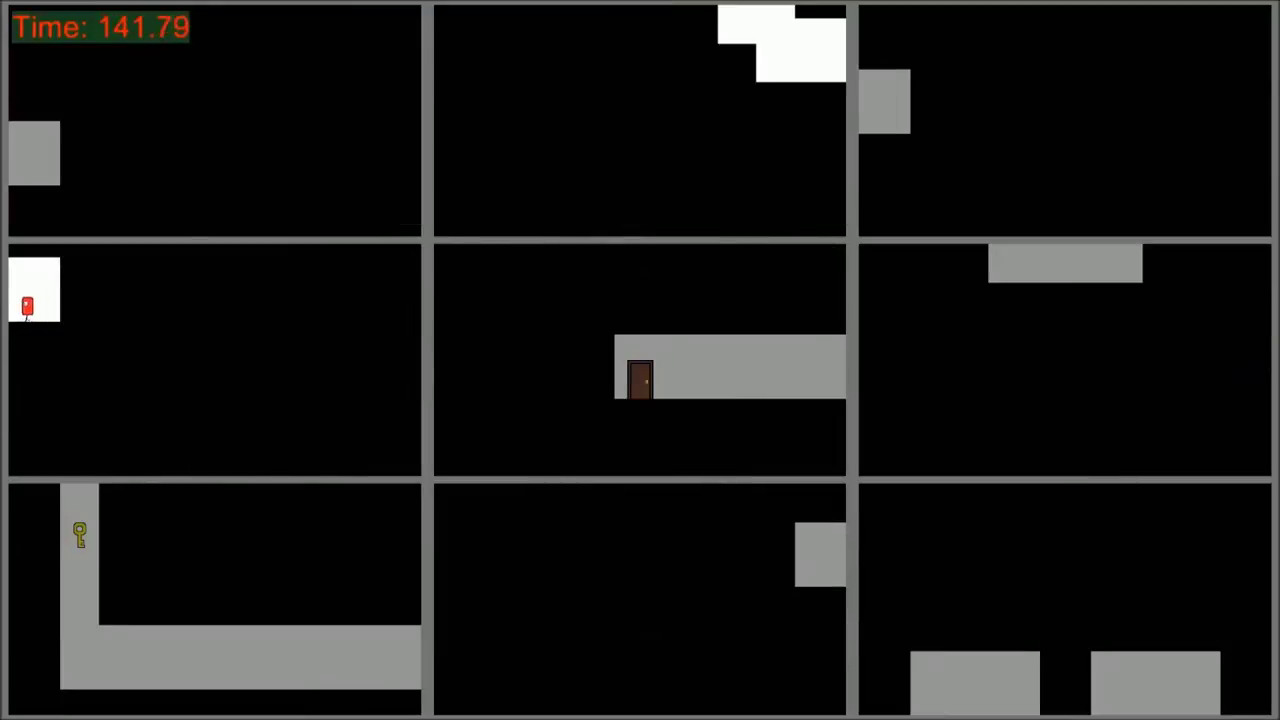
key("Left")
key("Left")
key("Left")
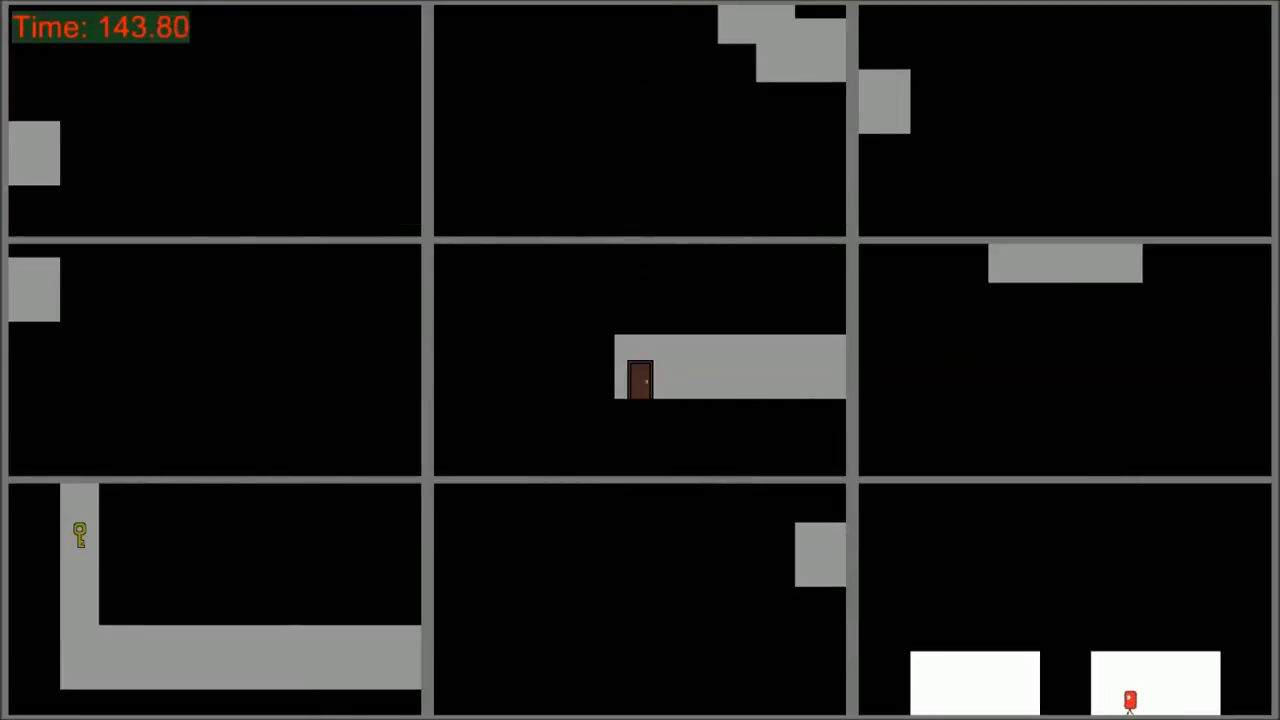
key("Left")
key("Left")
key("Left")
key("Left")
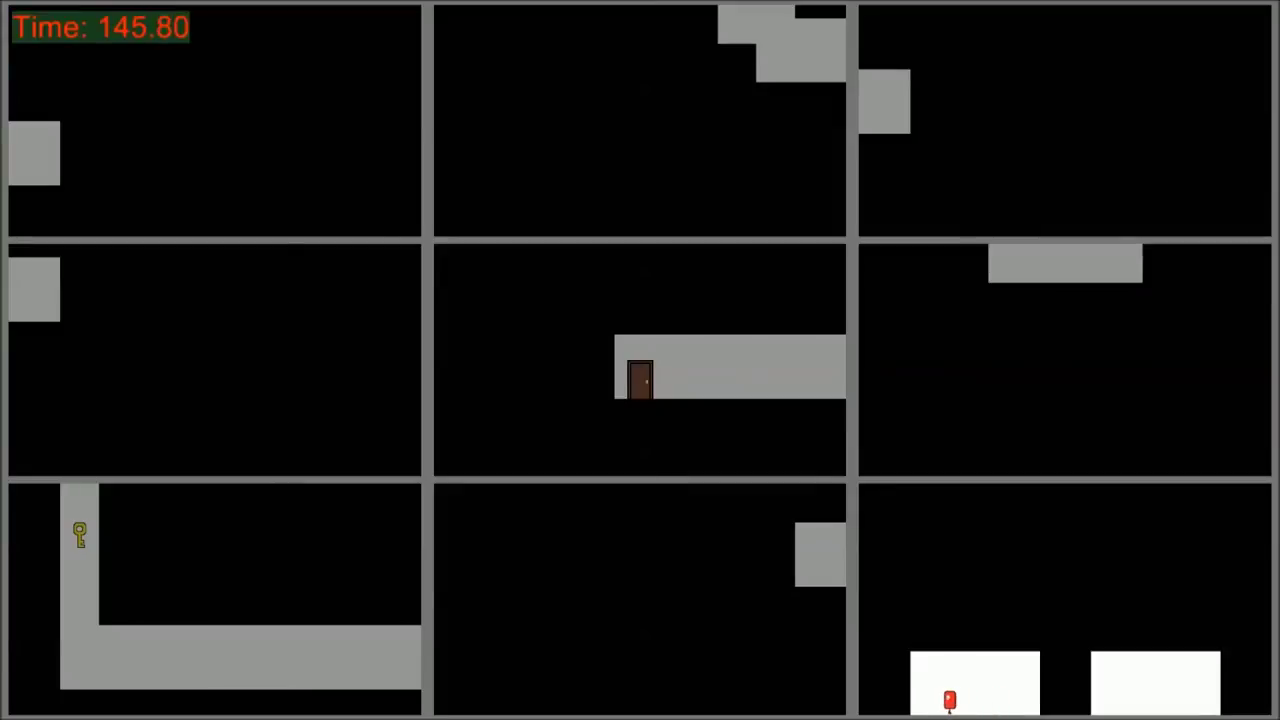
key("Left")
key("Down")
key("Right")
key("Right")
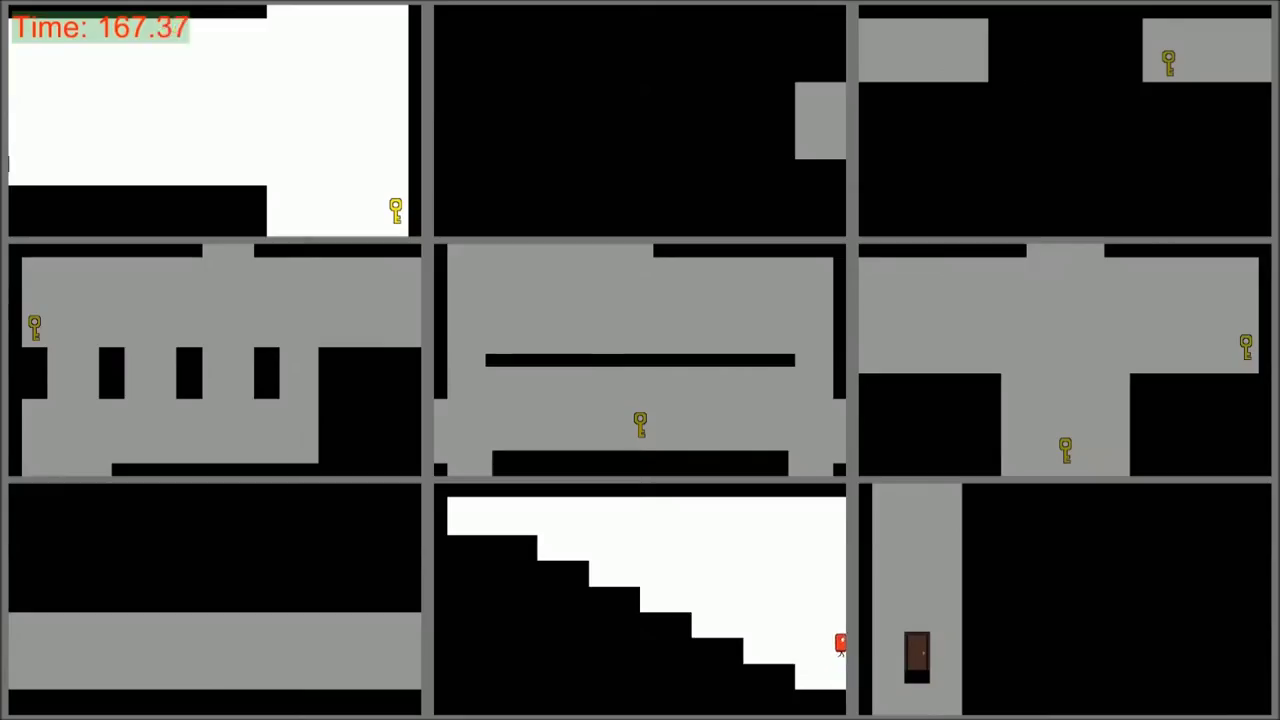
key("Left")
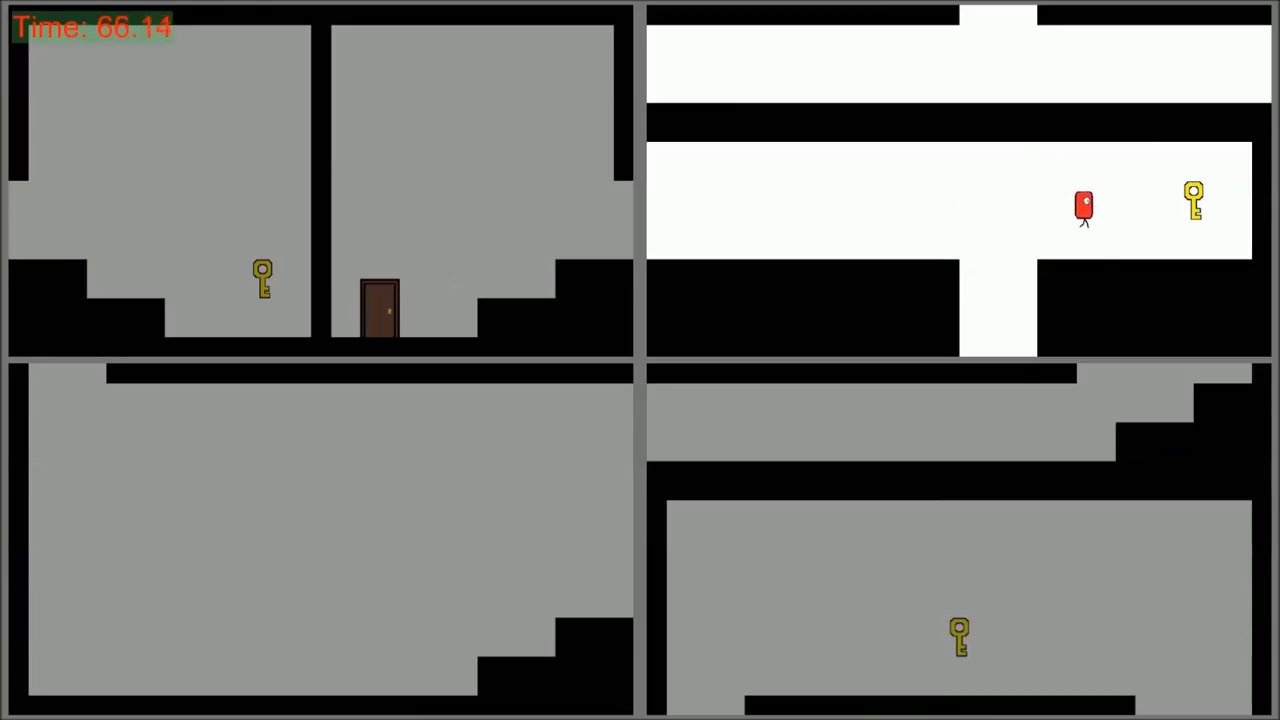
key("Right")
key("Up")
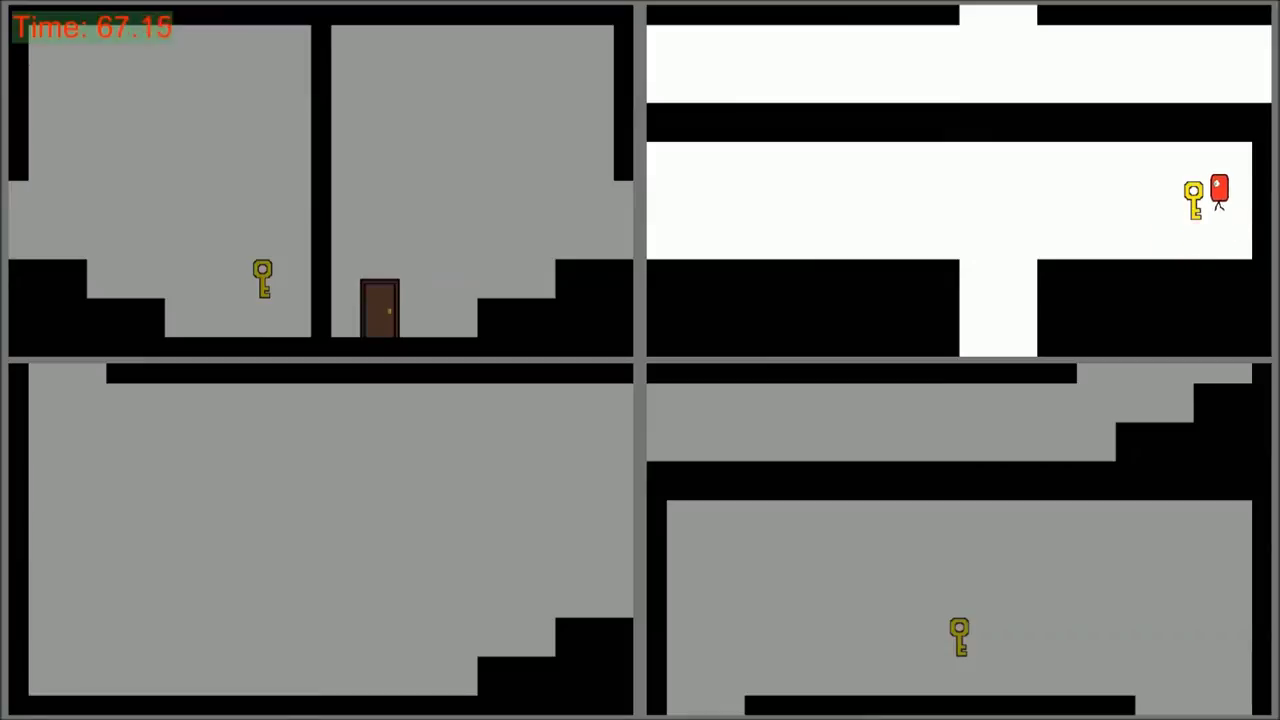
key("Left")
key("Up")
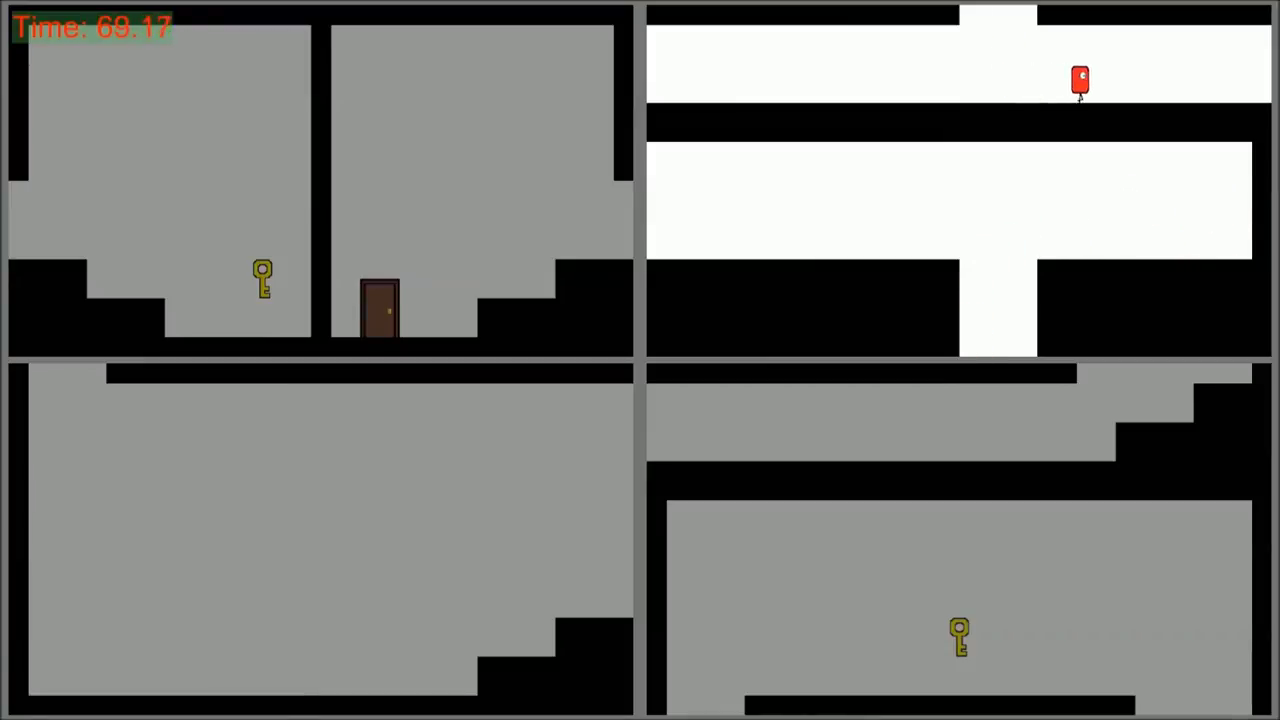
key("Right")
key("Left")
key("Right")
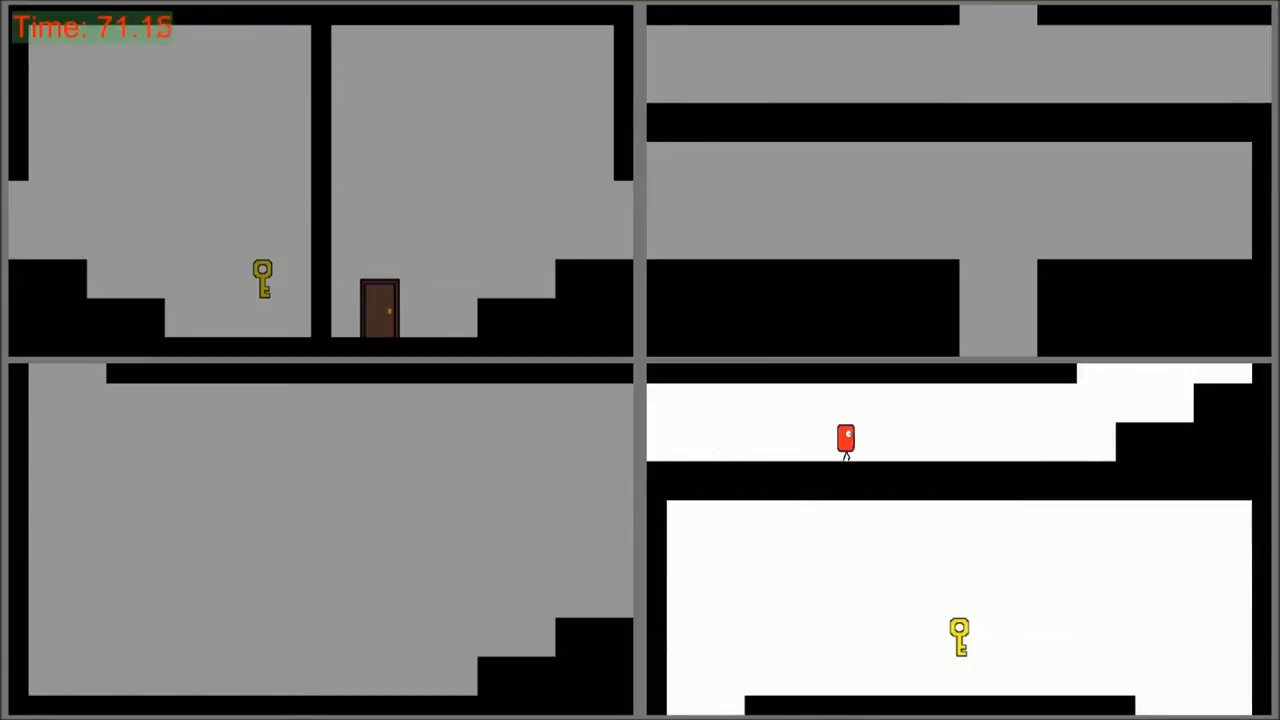
key("Right")
key("Up")
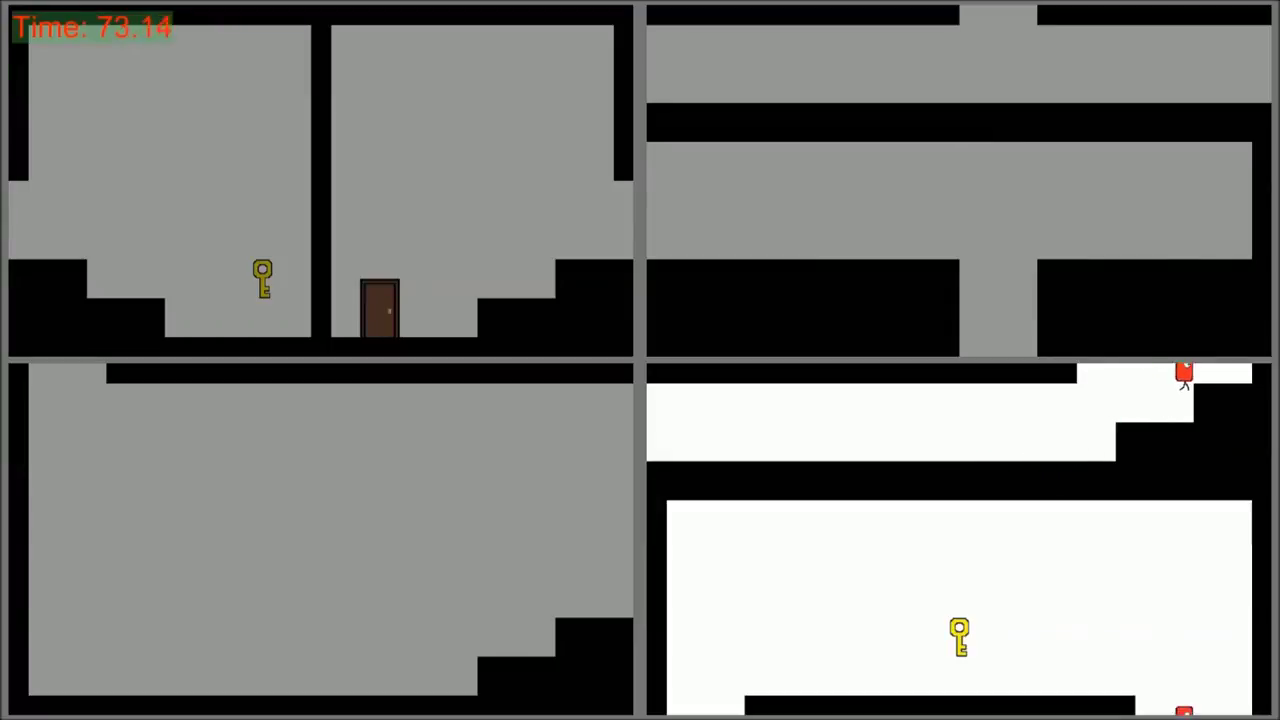
key("Left")
key("Left")
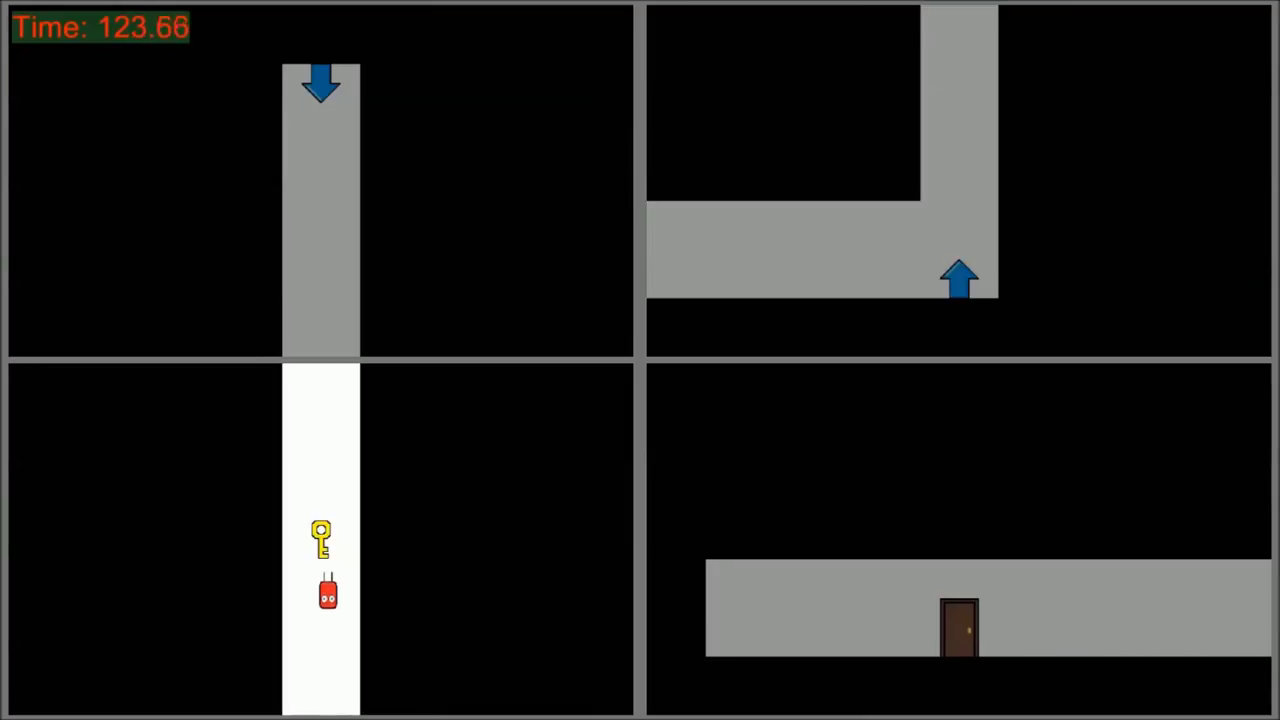
key("Down")
key("Up")
key("Up")
key("Up")
key("Up")
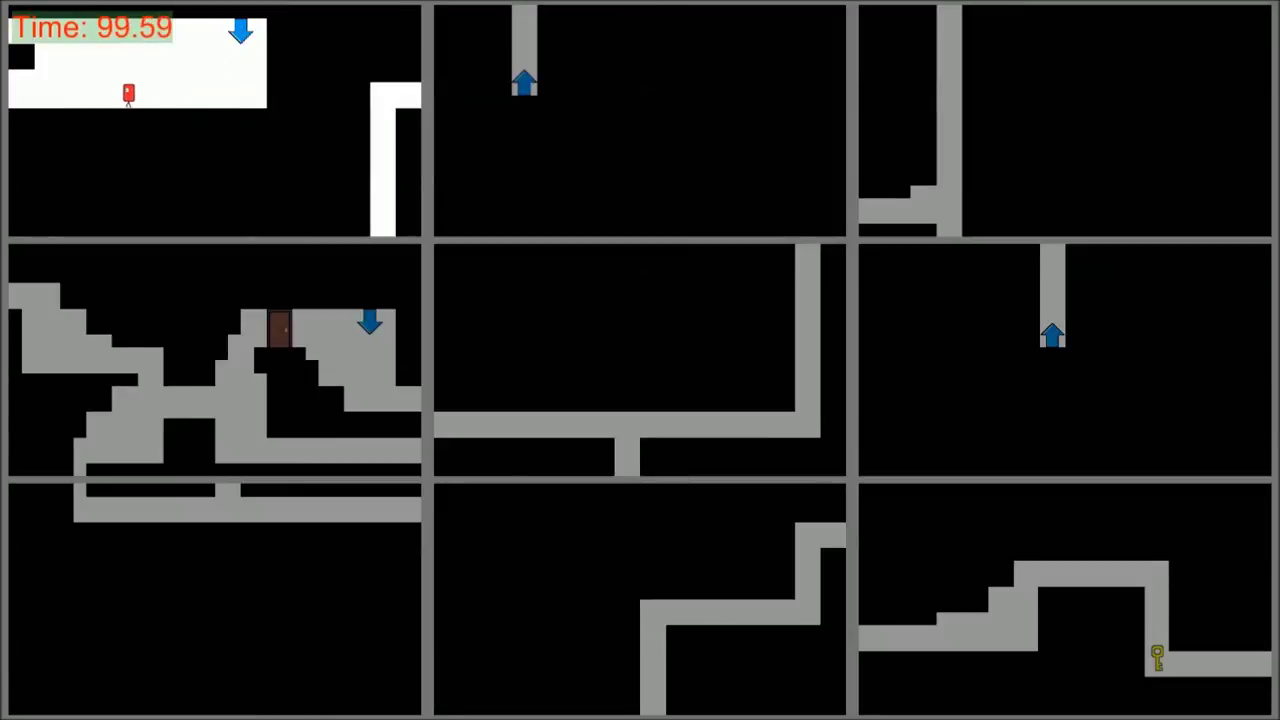
key("Down")
key("Down")
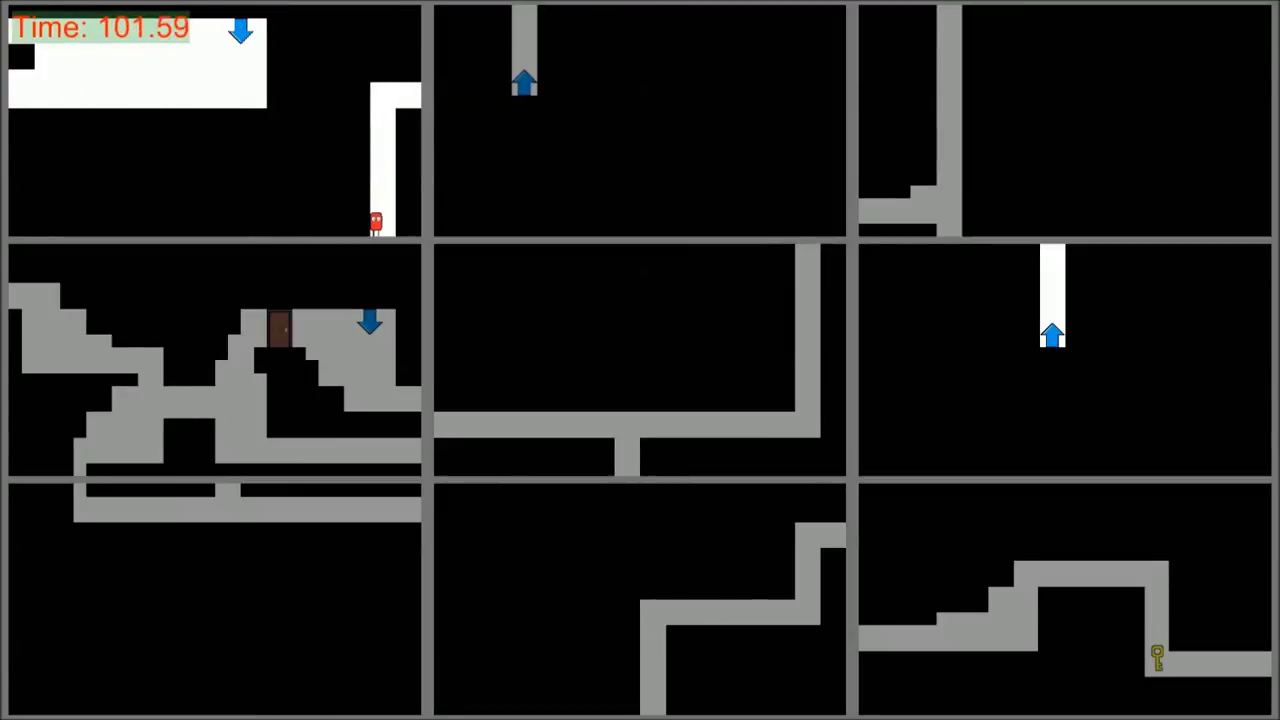
key("Down")
key("Up")
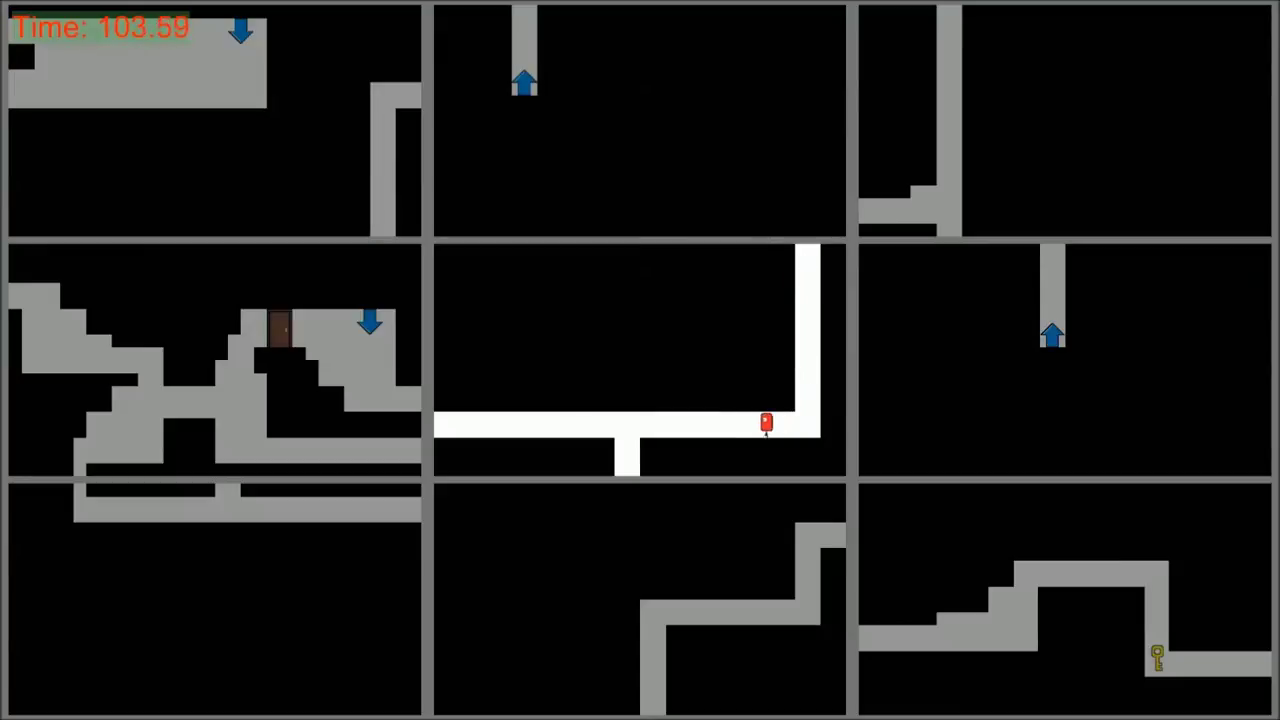
key("Left")
key("Left")
key("Down")
key("Down")
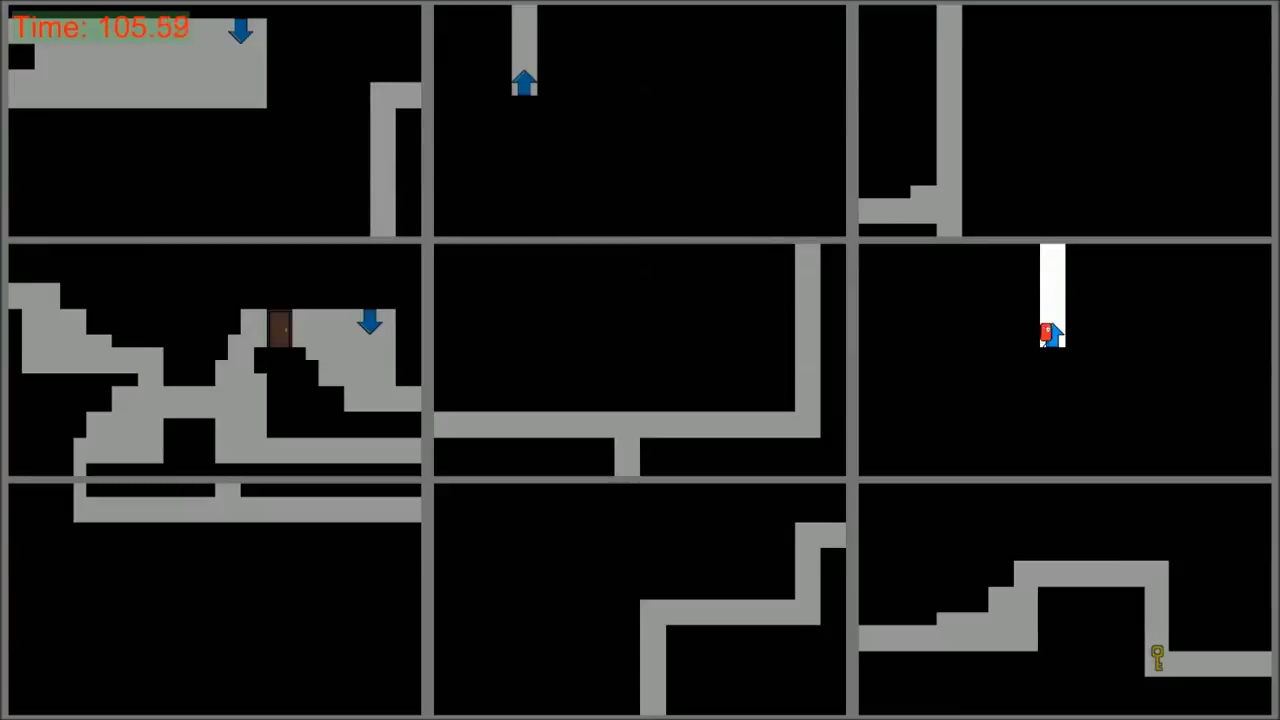
key("Down")
key("Left")
key("Left")
key("Left")
key("Left")
key("Left")
key("Left")
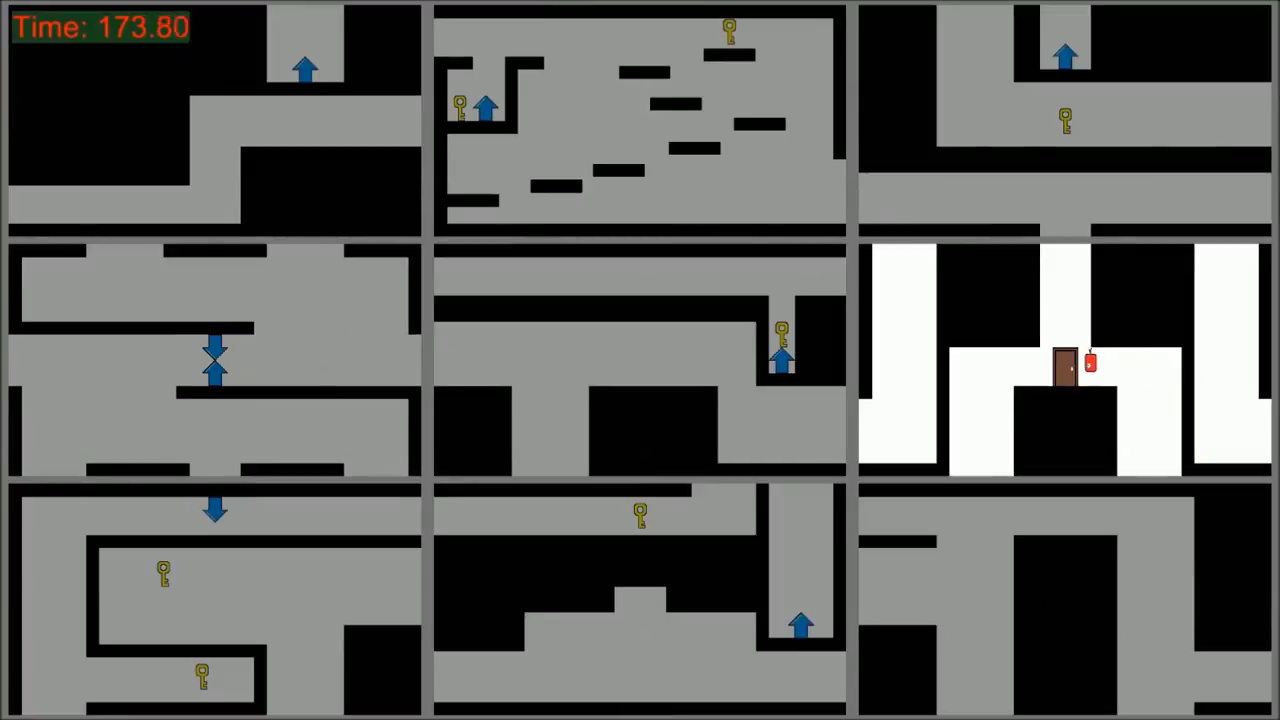
key("Up")
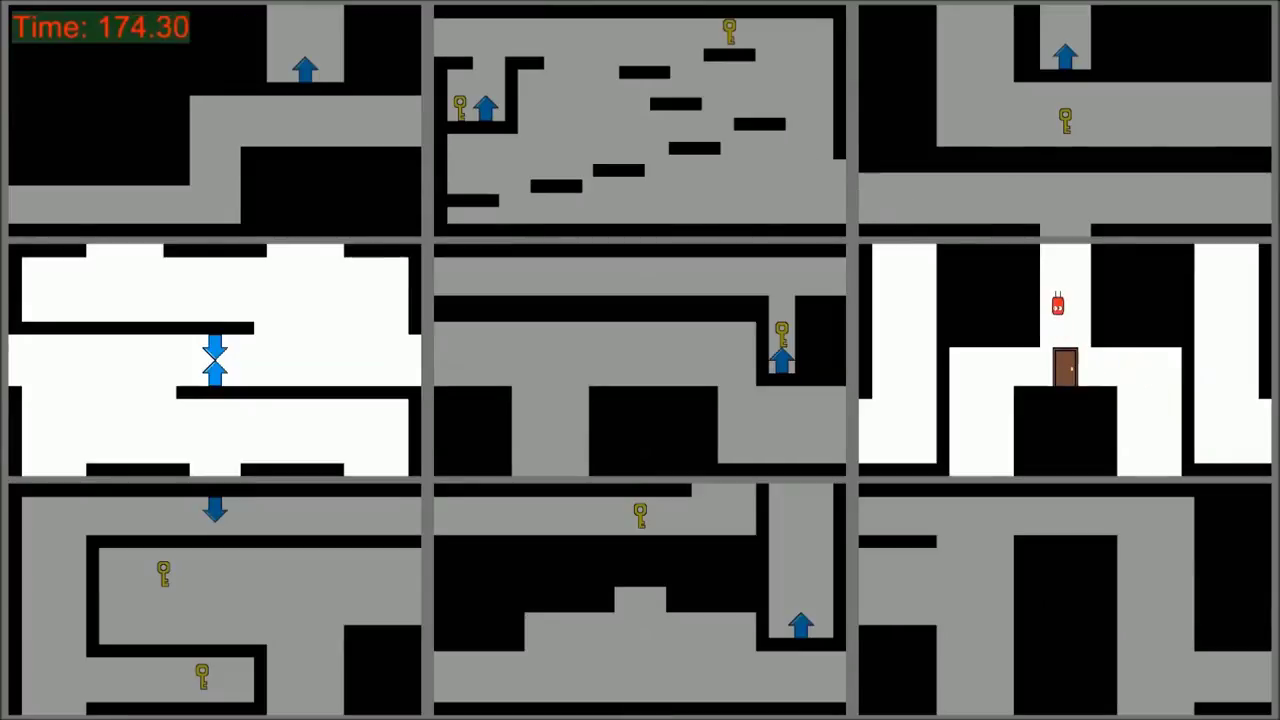
key("Left")
key("Up")
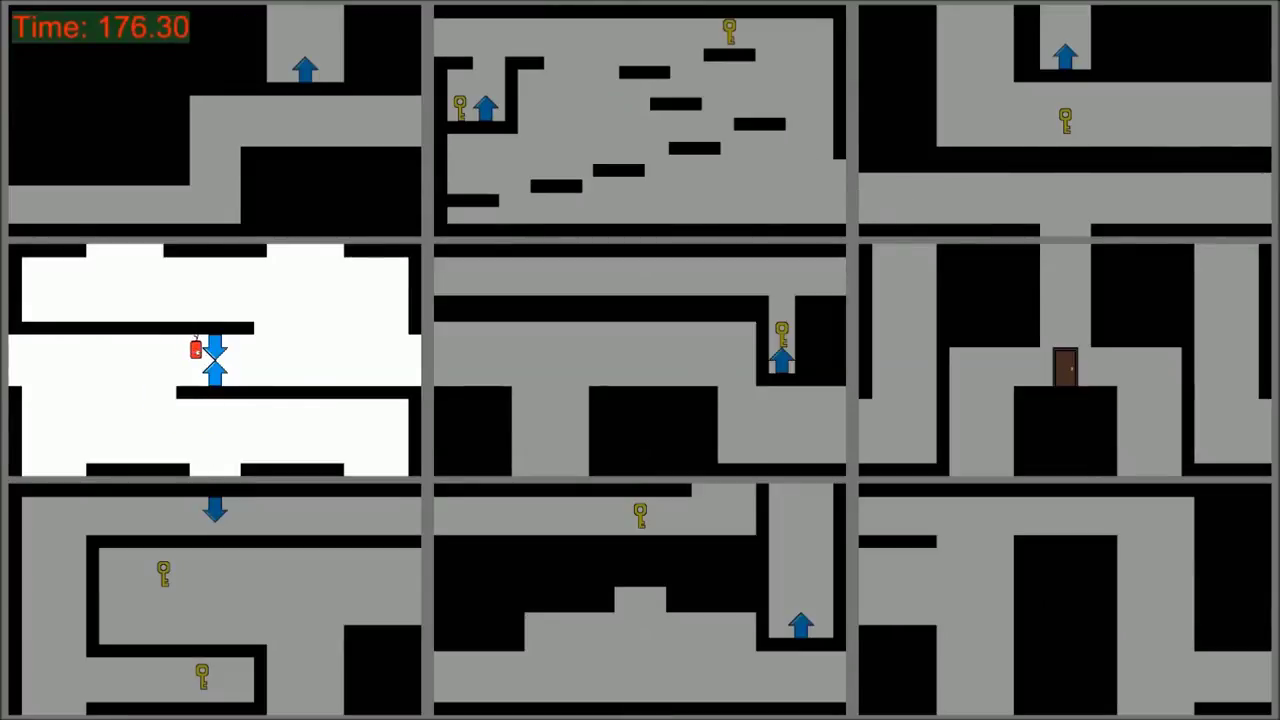
key("Right")
key("Right")
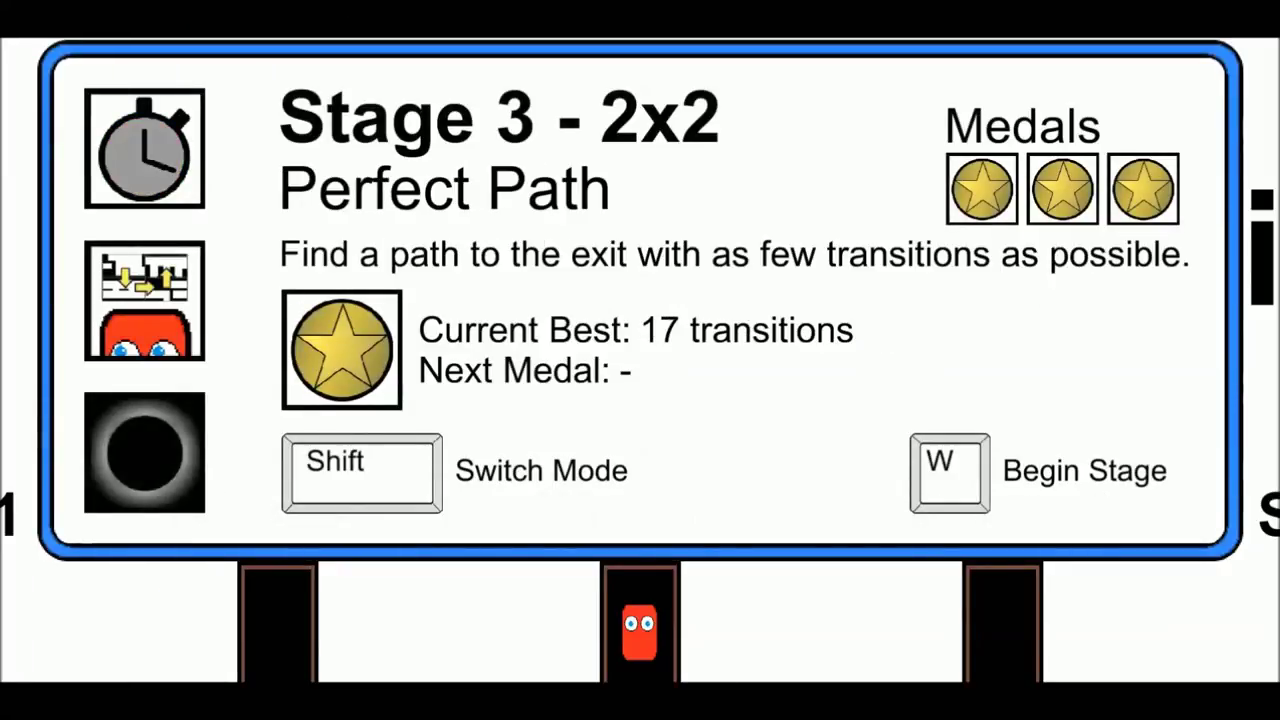
key("shift")
key("w")
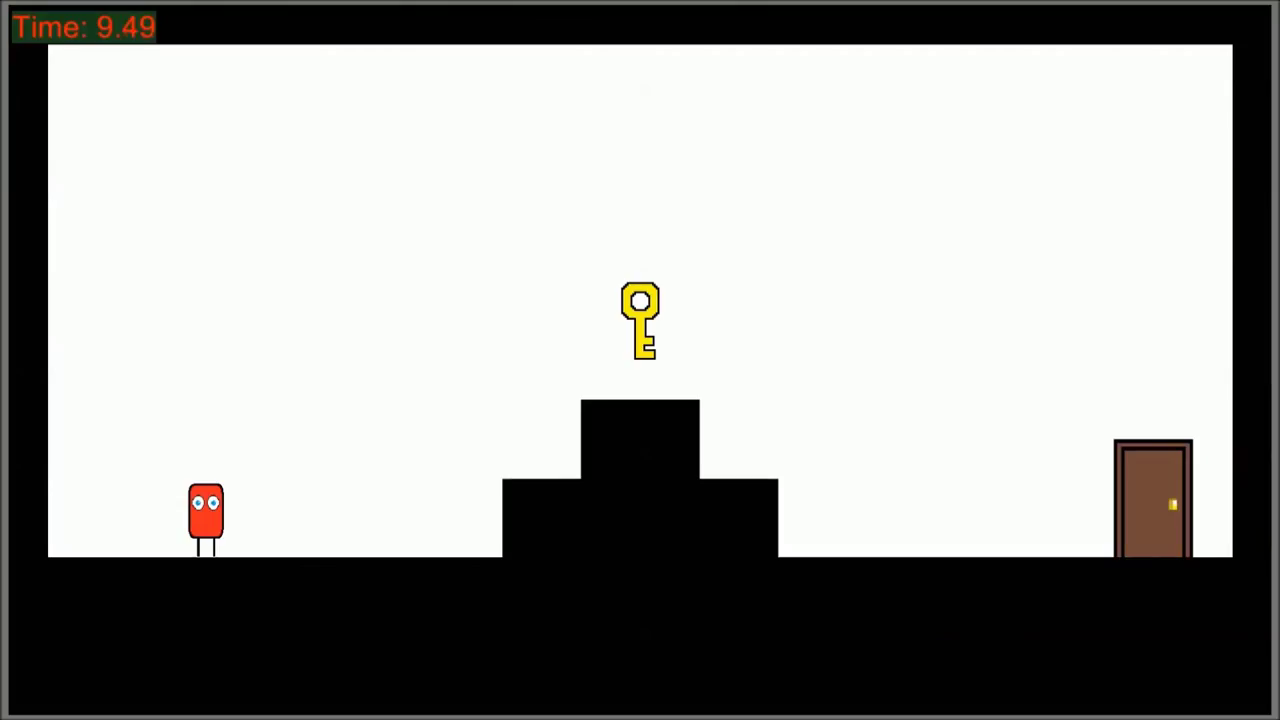
key("Right")
key("Up")
key("Up")
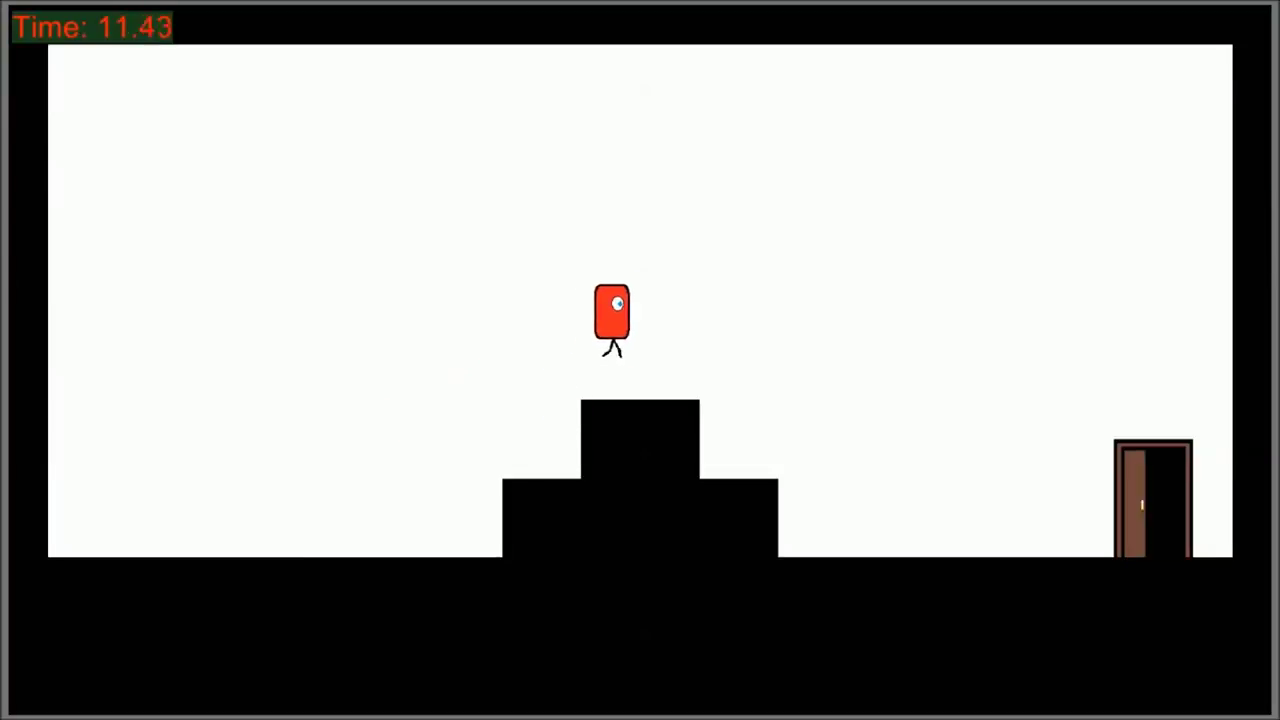